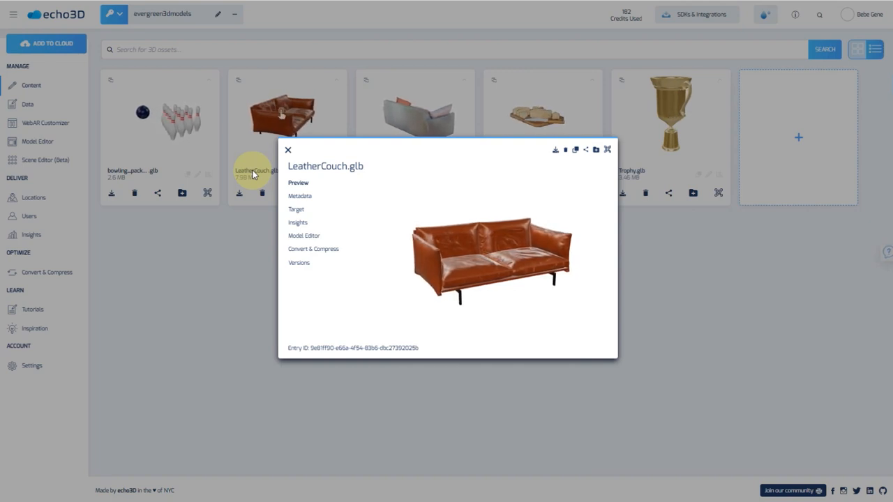
Check LeatherCouch.glb's Model Editor tab, then close its details window
{"action": "left_click", "coordinate": [304, 236]}
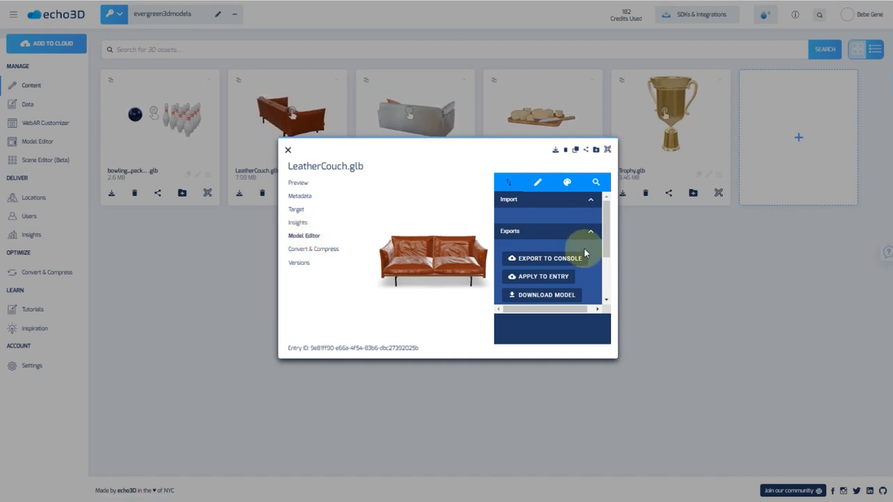
{"action": "left_click", "coordinate": [287, 151]}
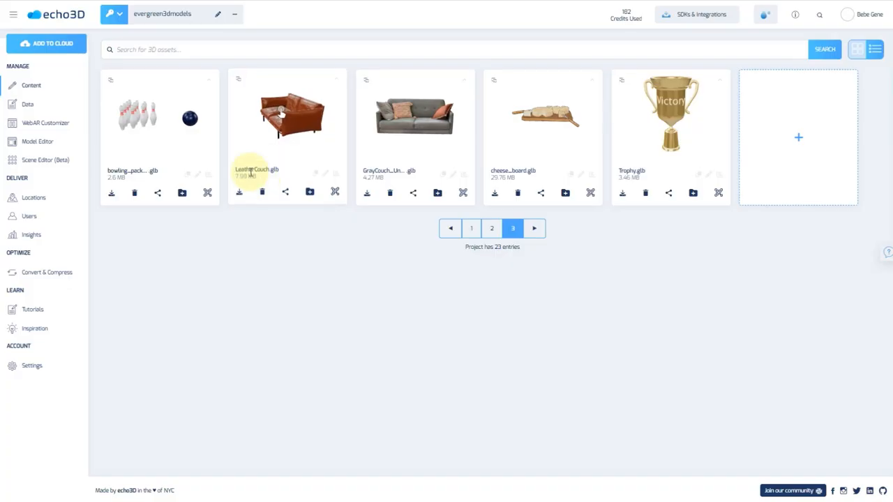
Load LeatherCouch.glb from the thumbnail carousel into the standalone Model Editor, then return to Content
{"action": "left_click", "coordinate": [253, 168]}
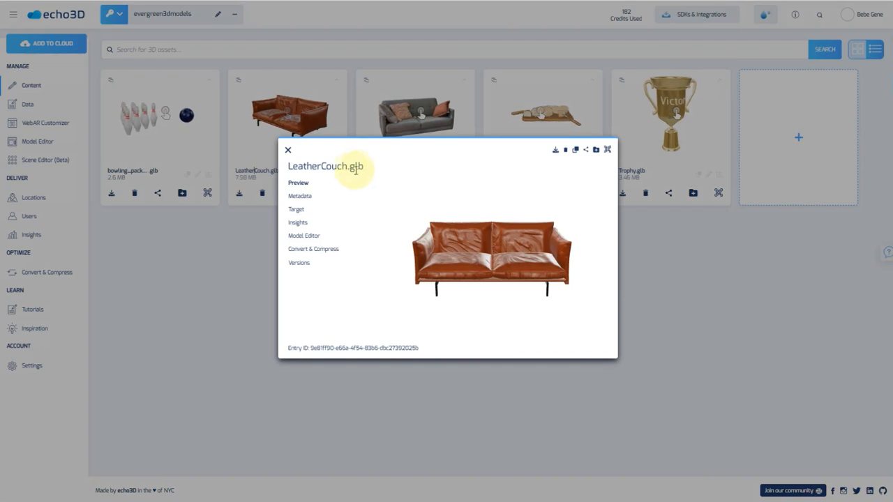
{"action": "left_click", "coordinate": [289, 151]}
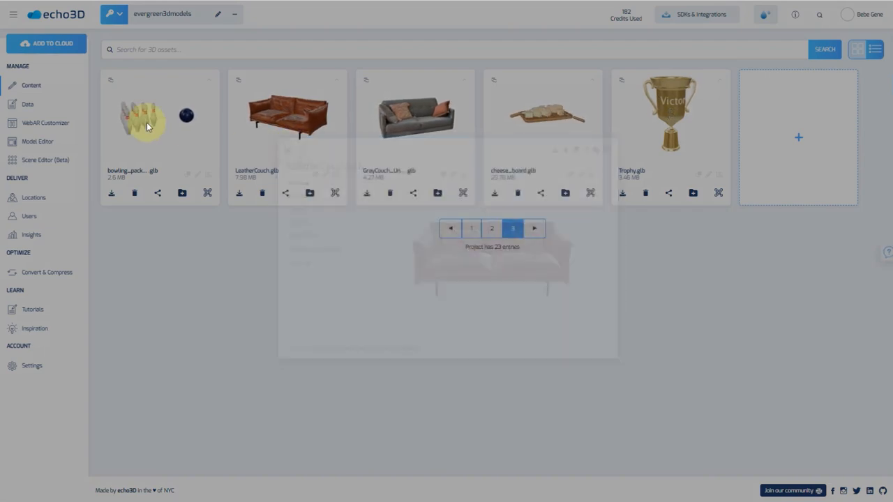
{"action": "left_click", "coordinate": [39, 144]}
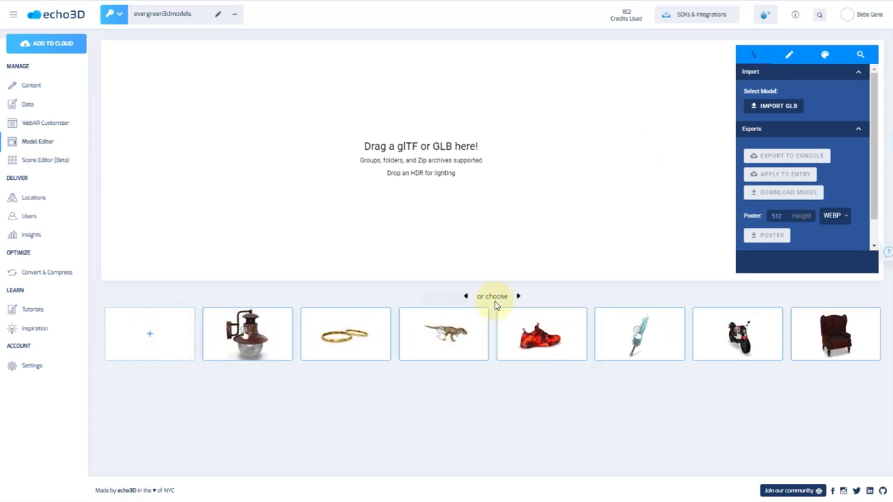
{"action": "left_click", "coordinate": [466, 296]}
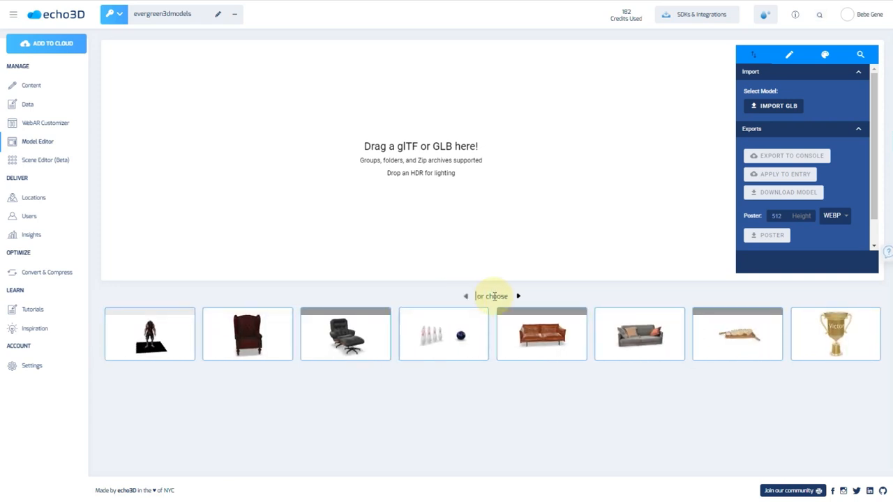
{"action": "left_click", "coordinate": [531, 333]}
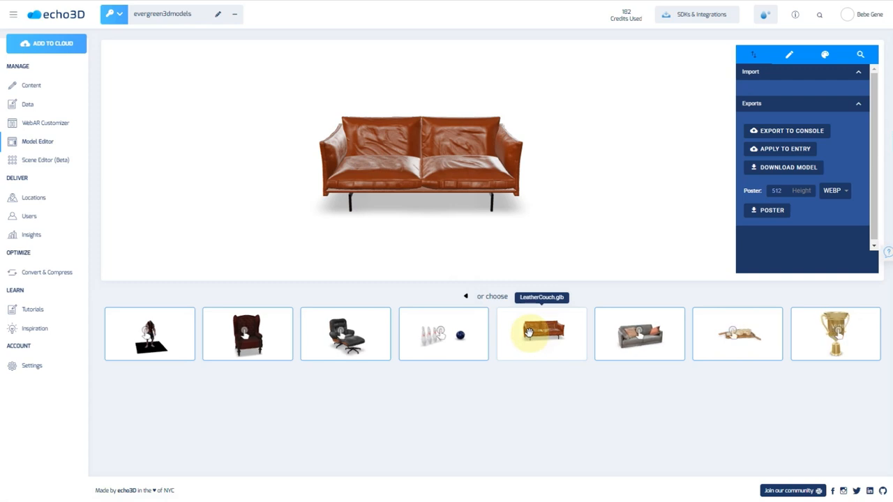
{"action": "left_click", "coordinate": [52, 86]}
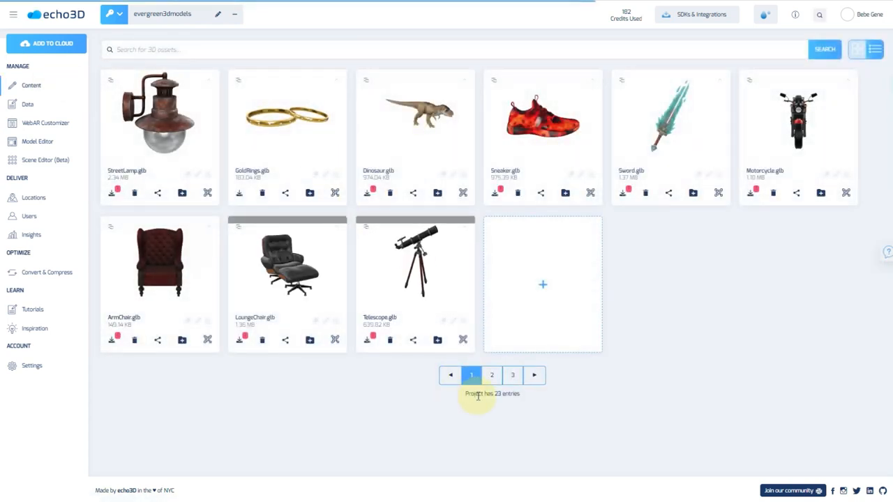
On Content page 3, show LeatherCouch's Model Editor and scroll Exports down to the Poster row
{"action": "left_click", "coordinate": [492, 375]}
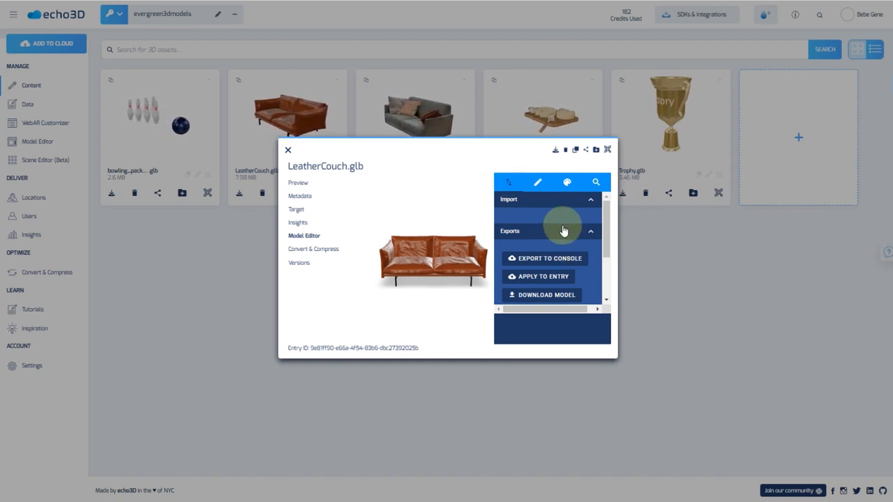
{"action": "scroll", "coordinate": [564, 230], "scroll_direction": "down", "scroll_amount": 1}
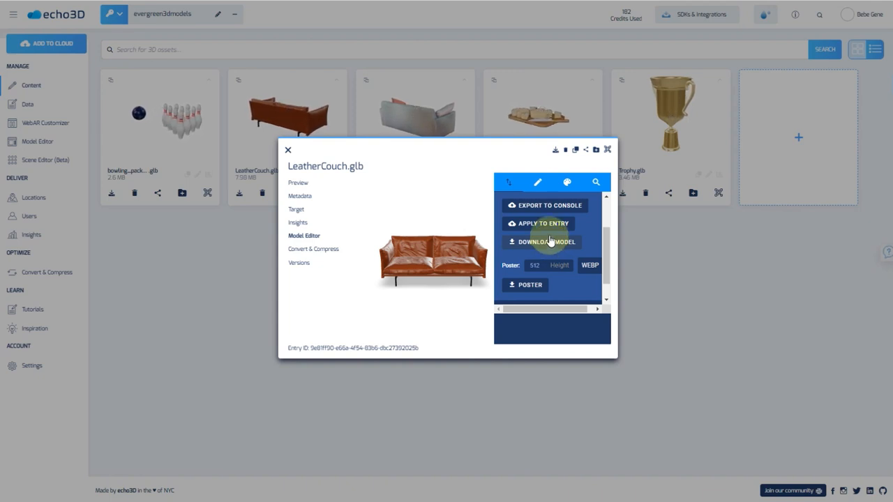
Set the couch lighting to exposure 1.0, shadow intensity 0.9 and shadow softness 0.5
{"action": "left_click", "coordinate": [538, 184]}
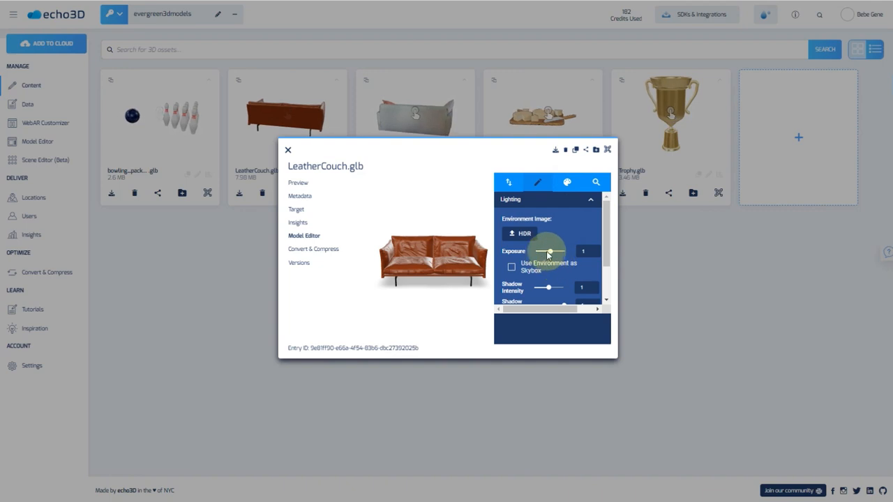
{"action": "mouse_move", "coordinate": [550, 252]}
{"action": "left_mouse_down"}
{"action": "mouse_move", "coordinate": [541, 251]}
{"action": "mouse_move", "coordinate": [555, 249]}
{"action": "left_mouse_up"}
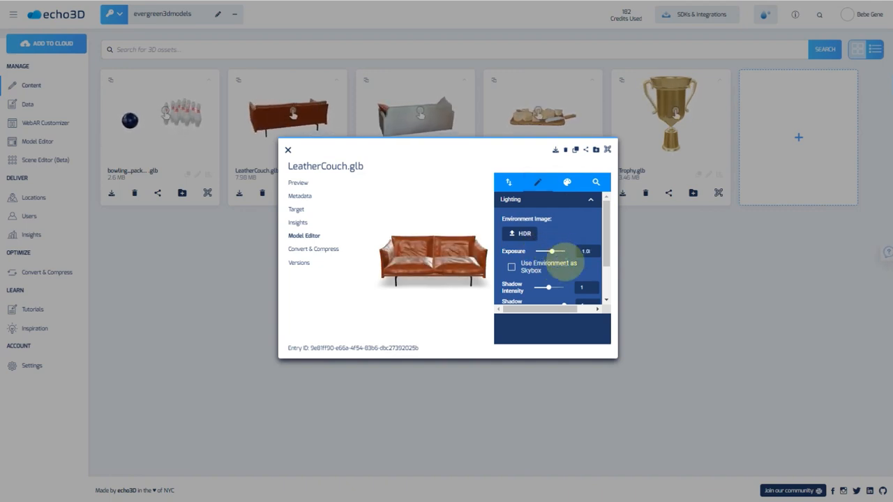
{"action": "scroll", "coordinate": [565, 255], "scroll_direction": "down", "scroll_amount": 1}
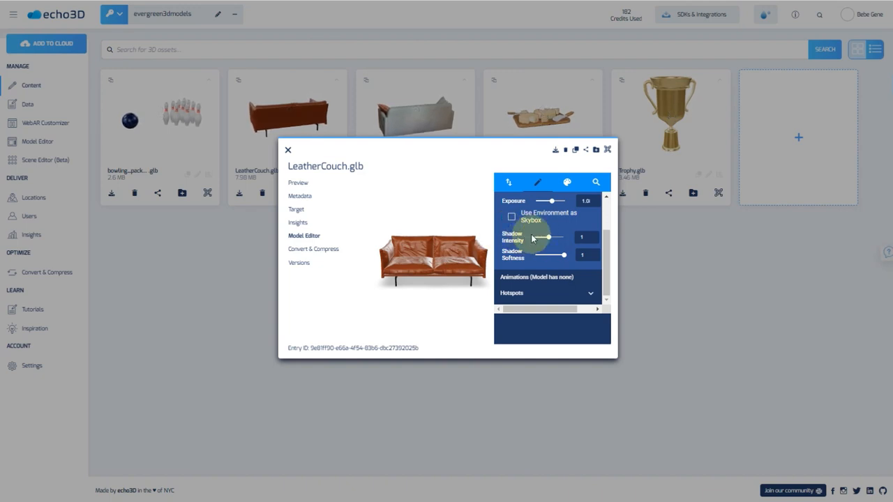
{"action": "mouse_move", "coordinate": [548, 238]}
{"action": "left_mouse_down"}
{"action": "mouse_move", "coordinate": [564, 238]}
{"action": "mouse_move", "coordinate": [549, 238]}
{"action": "mouse_move", "coordinate": [541, 255]}
{"action": "mouse_move", "coordinate": [551, 255]}
{"action": "left_mouse_up"}
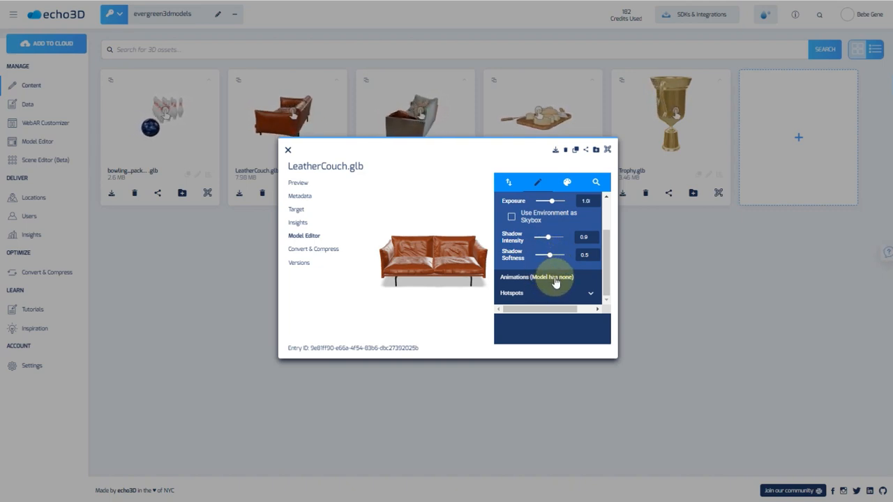
Place a hotspot on the couch's left side and label it 'Material'
{"action": "left_click", "coordinate": [590, 295]}
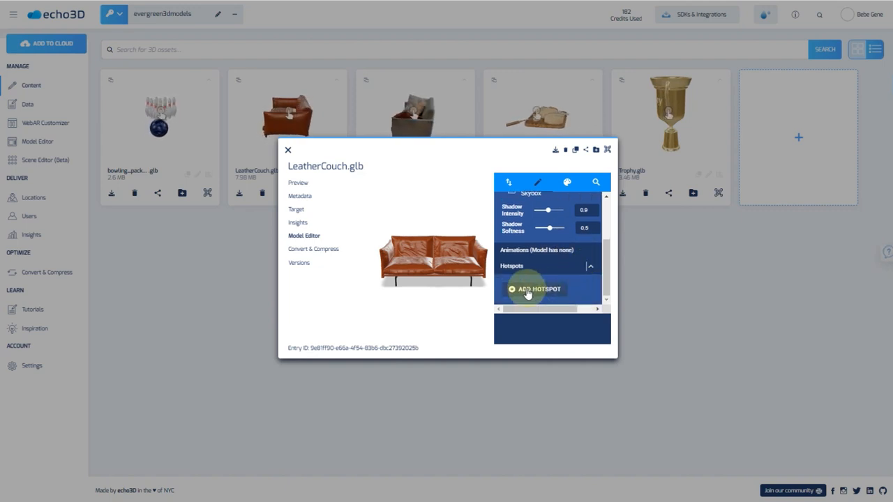
{"action": "left_click", "coordinate": [527, 290]}
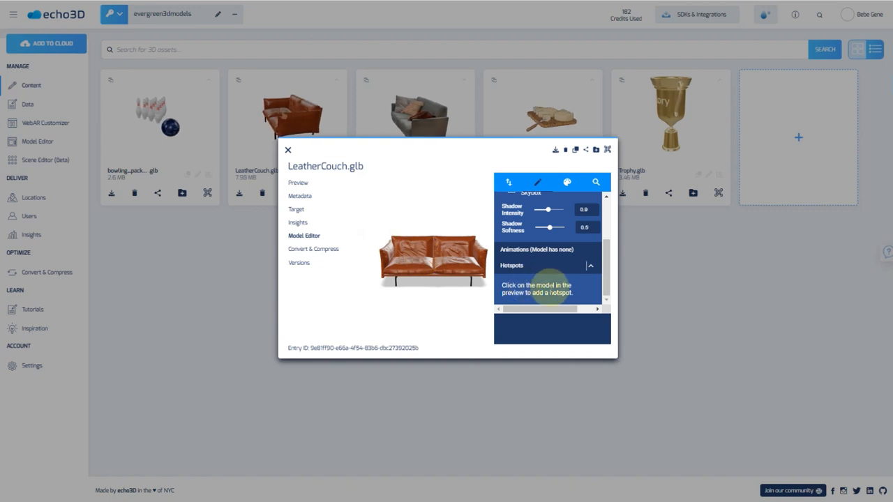
{"action": "left_click", "coordinate": [407, 248]}
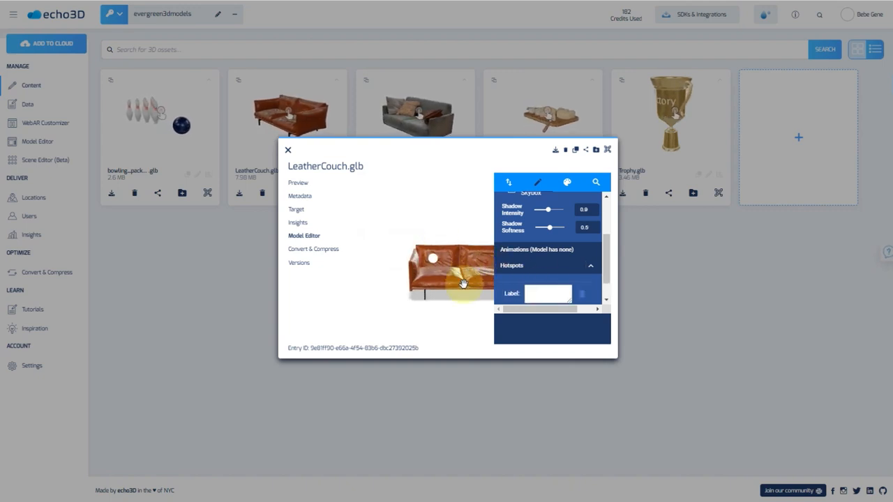
{"action": "left_click", "coordinate": [547, 292]}
{"action": "type", "text": "Material"}
{"action": "scroll", "coordinate": [572, 279], "scroll_direction": "down", "scroll_amount": 1}
{"action": "left_click", "coordinate": [548, 290]}
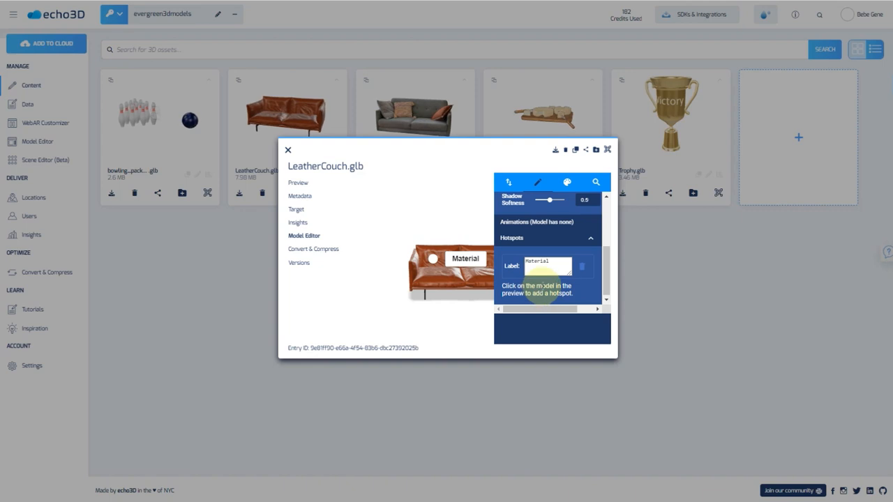
{"action": "left_click", "coordinate": [565, 184]}
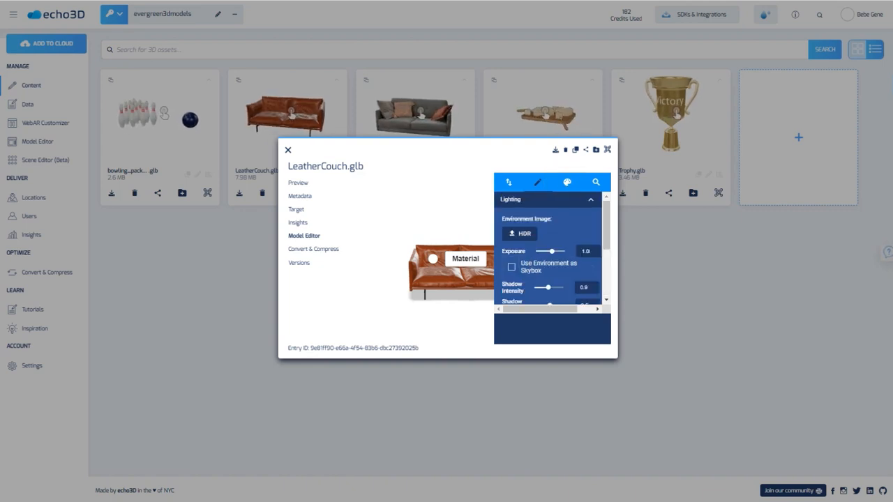
Create a new material variant under Variants and type 'Black Couch' as its name
{"action": "left_click", "coordinate": [569, 185]}
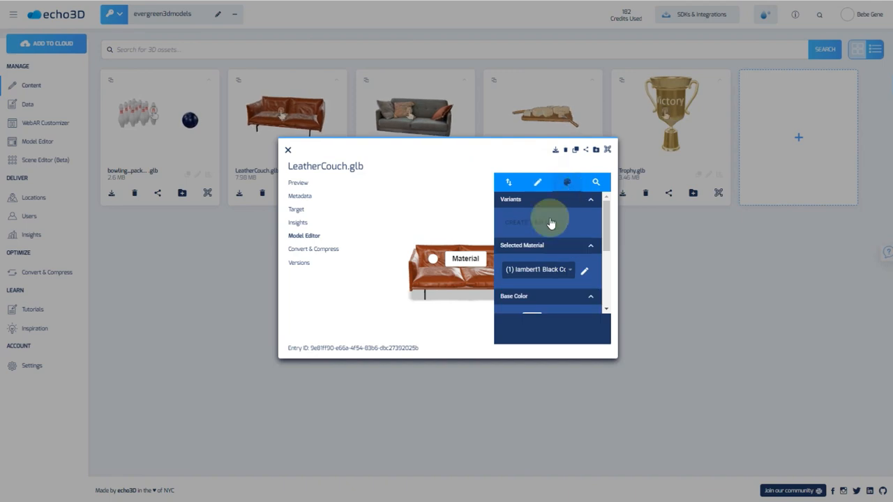
{"action": "left_click", "coordinate": [529, 223]}
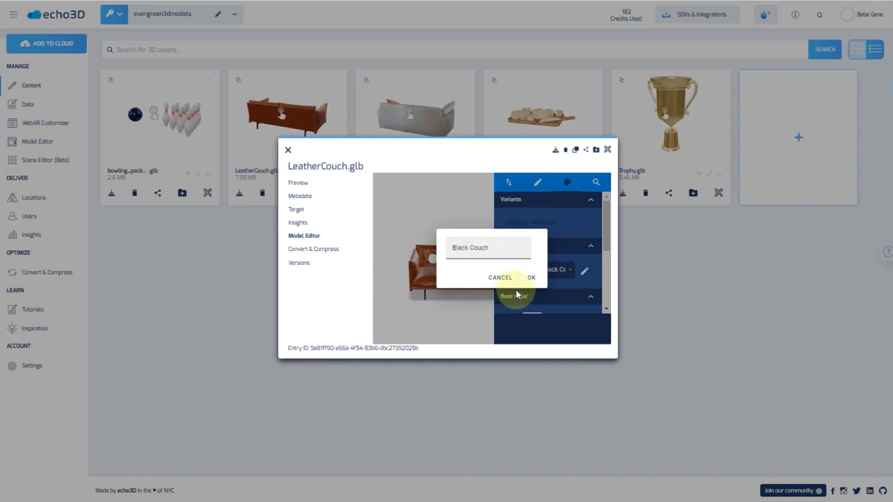
Confirm the 'Black Couch' variant and add a second variant named 'Red Couch'
{"action": "left_click", "coordinate": [531, 277]}
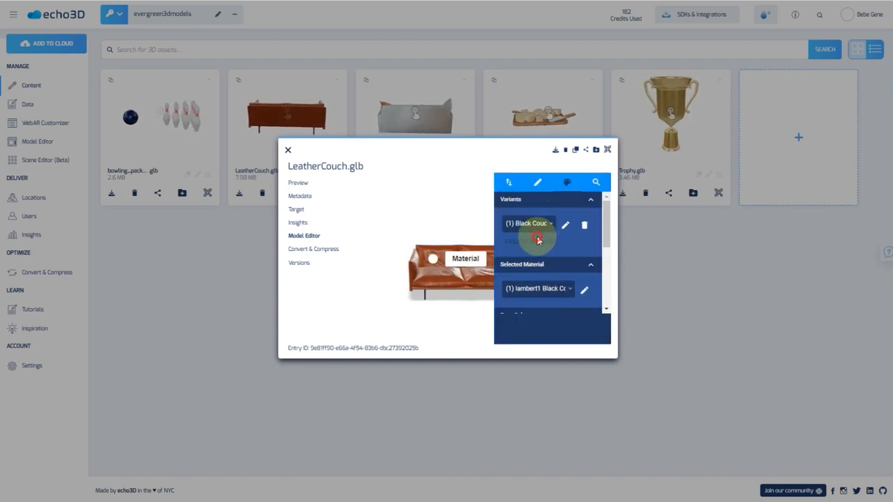
{"action": "left_click", "coordinate": [538, 240]}
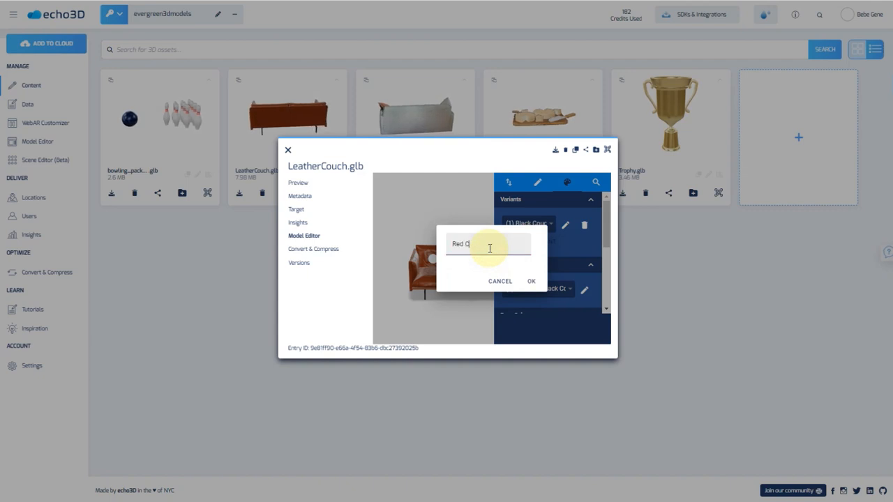
{"action": "key", "text": "Return"}
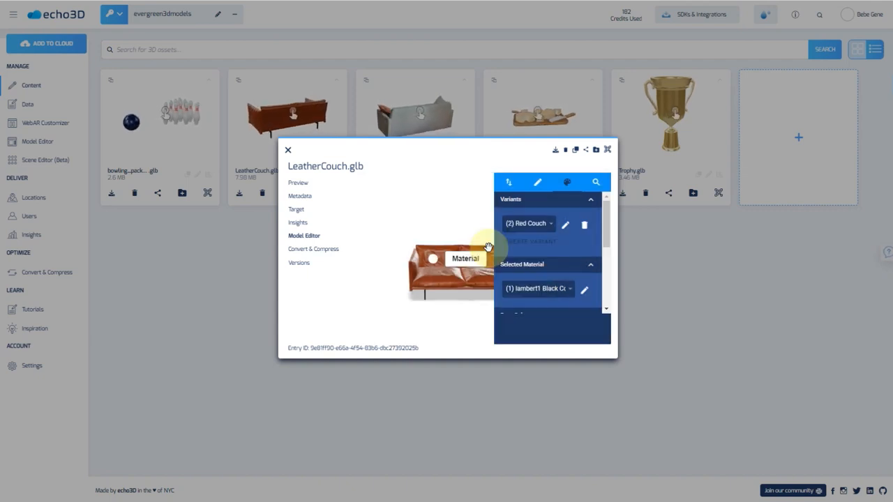
Select the Black Couch variant and set its Base Color Factor to dark #321313
{"action": "left_click", "coordinate": [533, 224]}
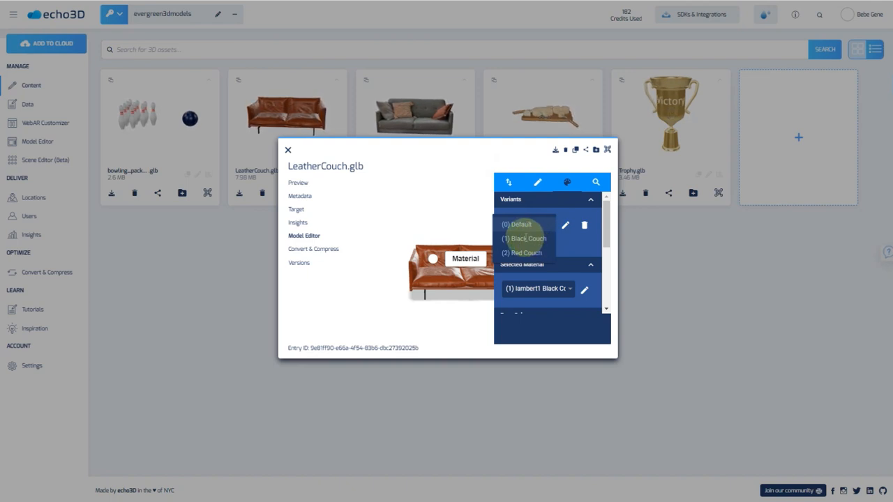
{"action": "left_click", "coordinate": [525, 238]}
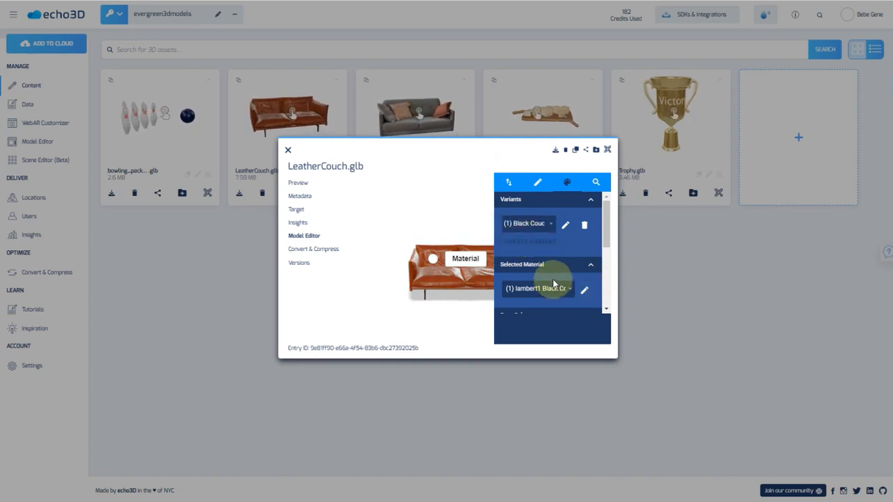
{"action": "scroll", "coordinate": [554, 285], "scroll_direction": "down", "scroll_amount": 1}
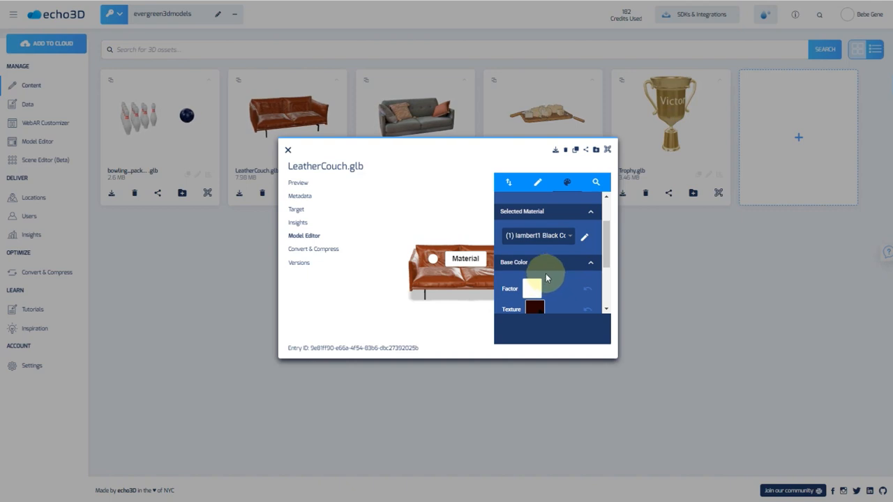
{"action": "scroll", "coordinate": [547, 269], "scroll_direction": "down", "scroll_amount": 1}
{"action": "left_click", "coordinate": [532, 236]}
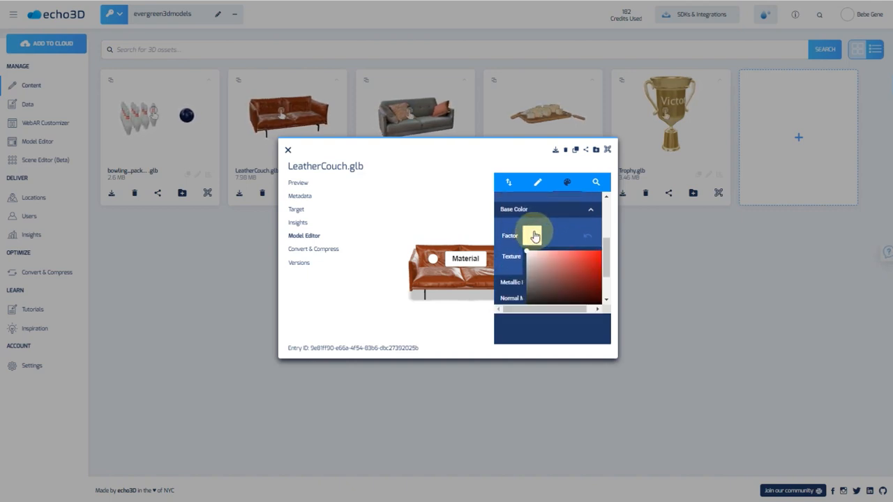
{"action": "scroll", "coordinate": [565, 264], "scroll_direction": "down", "scroll_amount": 1}
{"action": "left_click_drag", "start_coordinate": [546, 221], "coordinate": [577, 247]}
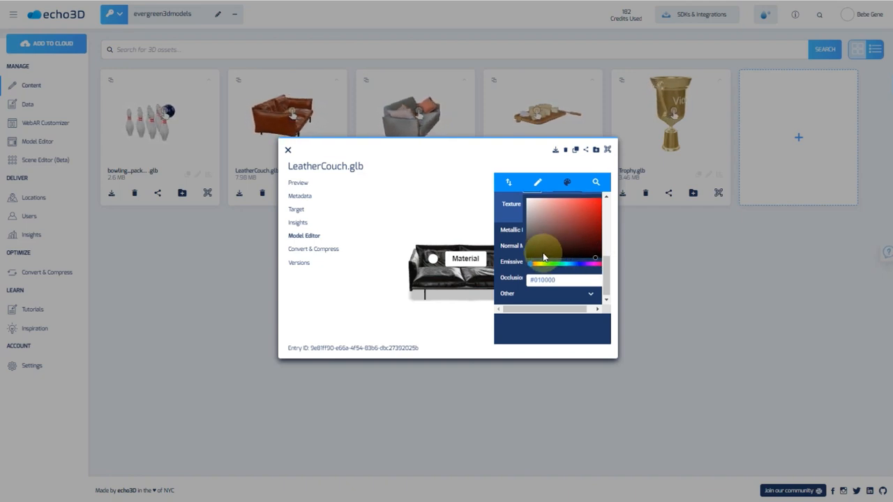
Apply the black couch edits to the entry and dismiss the Update Started and Operation Complete notices
{"action": "left_click", "coordinate": [517, 250]}
{"action": "left_click", "coordinate": [506, 182]}
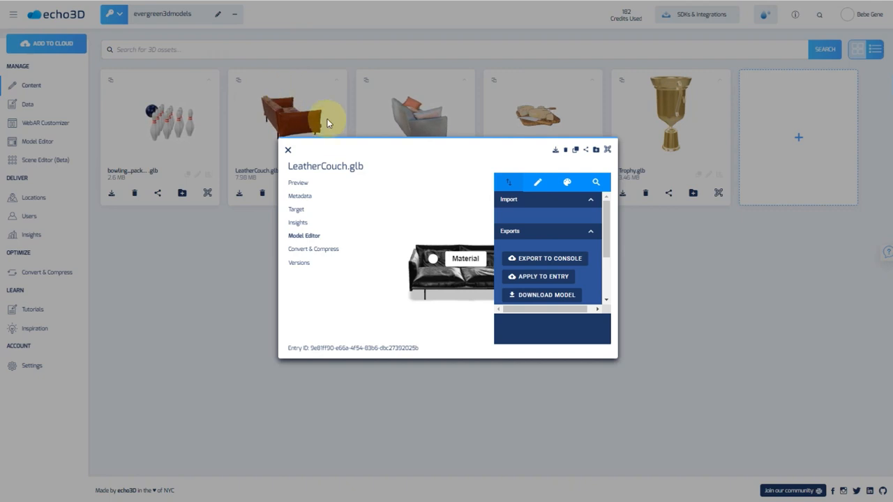
{"action": "left_click", "coordinate": [541, 278]}
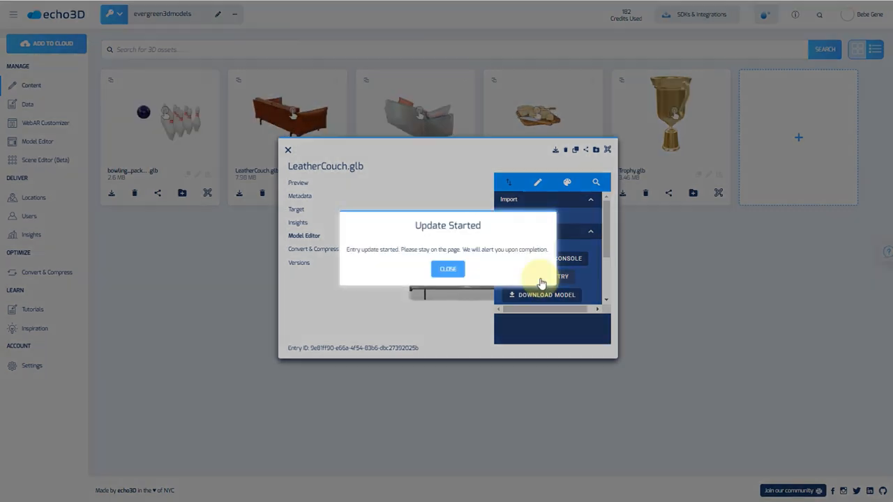
{"action": "left_click", "coordinate": [449, 271]}
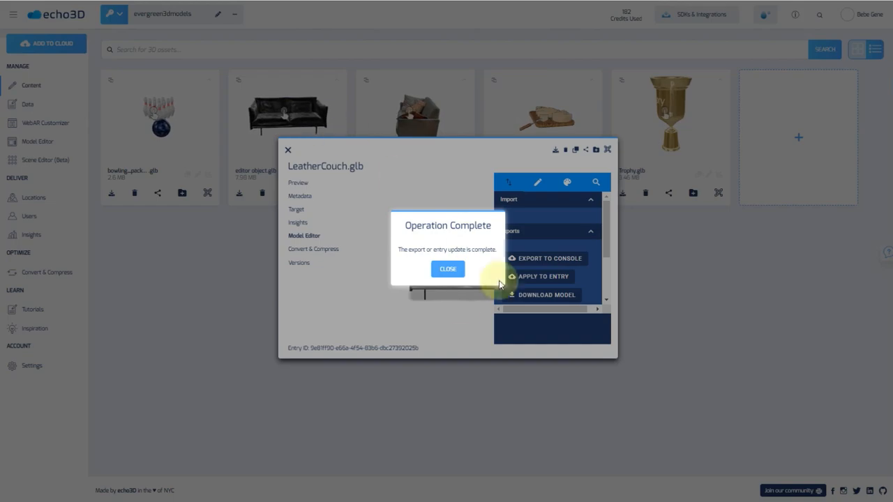
{"action": "left_click", "coordinate": [446, 269]}
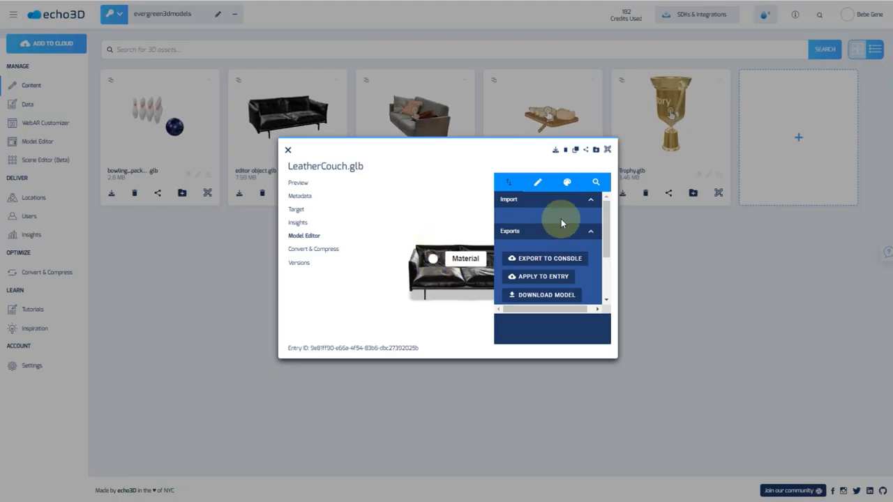
{"action": "left_click", "coordinate": [566, 181]}
Select the (2) Red Couch variant and set its Base Color Factor to bright red
{"action": "left_click", "coordinate": [544, 225]}
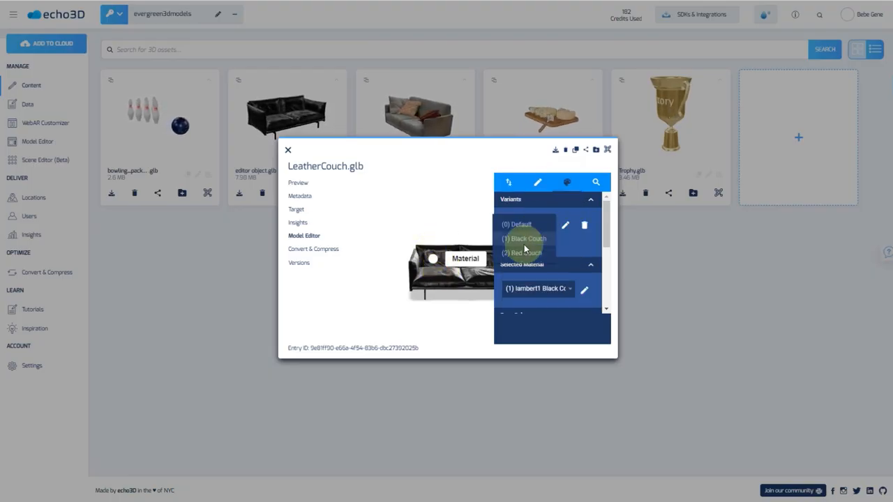
{"action": "left_click", "coordinate": [522, 243]}
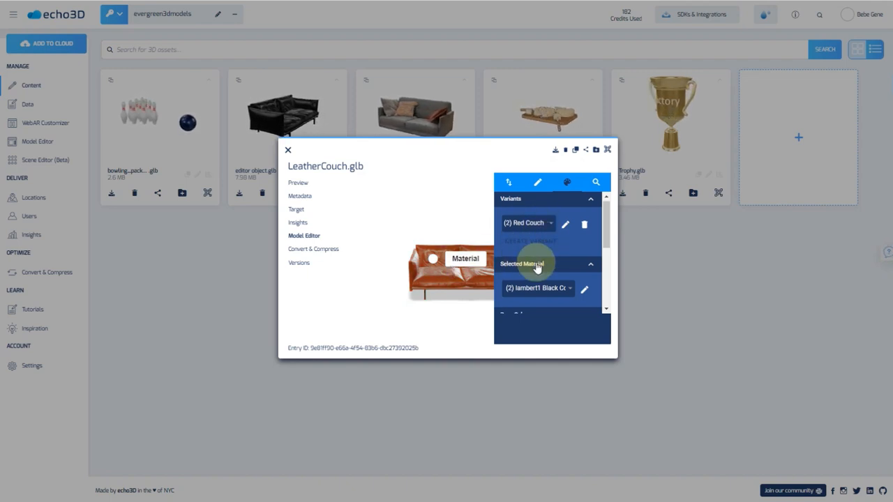
{"action": "scroll", "coordinate": [534, 286], "scroll_direction": "down", "scroll_amount": 3}
{"action": "left_click", "coordinate": [535, 235]}
{"action": "left_click_drag", "start_coordinate": [552, 266], "coordinate": [611, 251]}
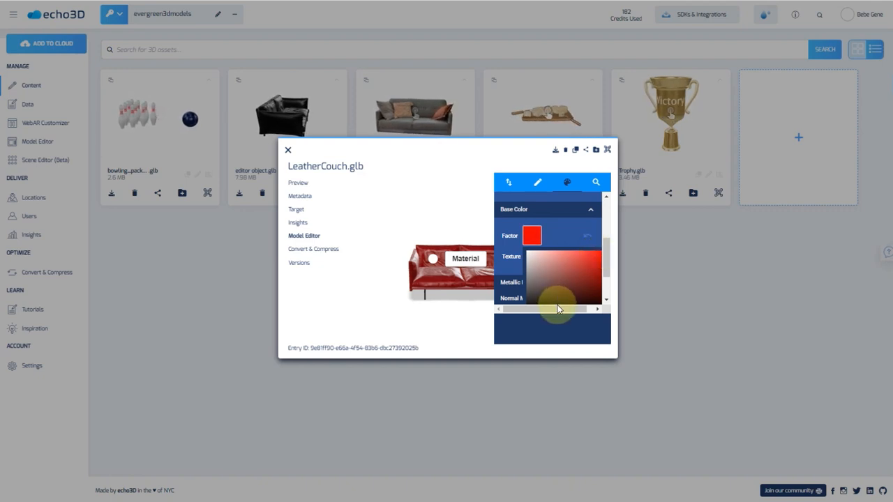
{"action": "left_click_drag", "start_coordinate": [558, 308], "coordinate": [592, 307]}
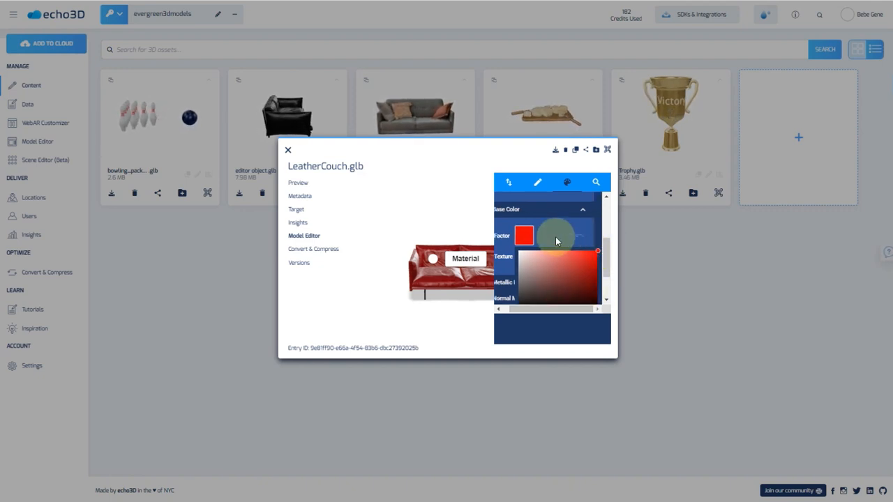
Apply the red couch edits to the entry and dismiss both confirmation notices
{"action": "left_click", "coordinate": [506, 184]}
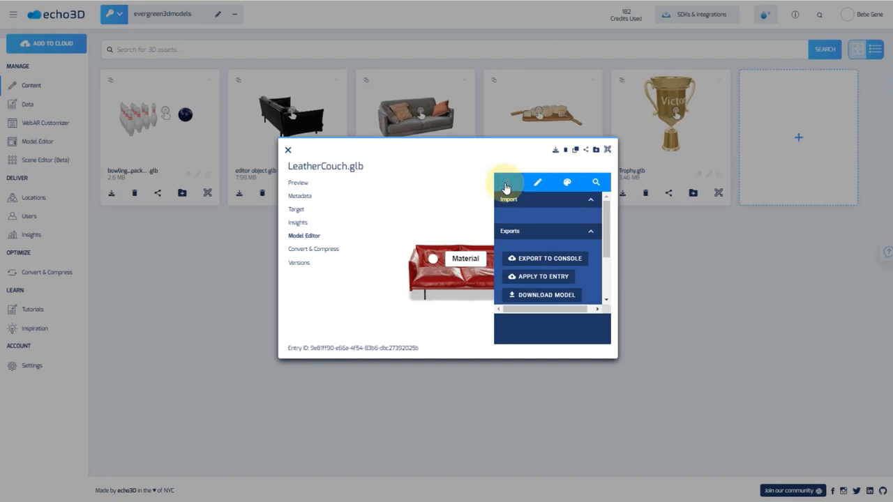
{"action": "left_click", "coordinate": [534, 277]}
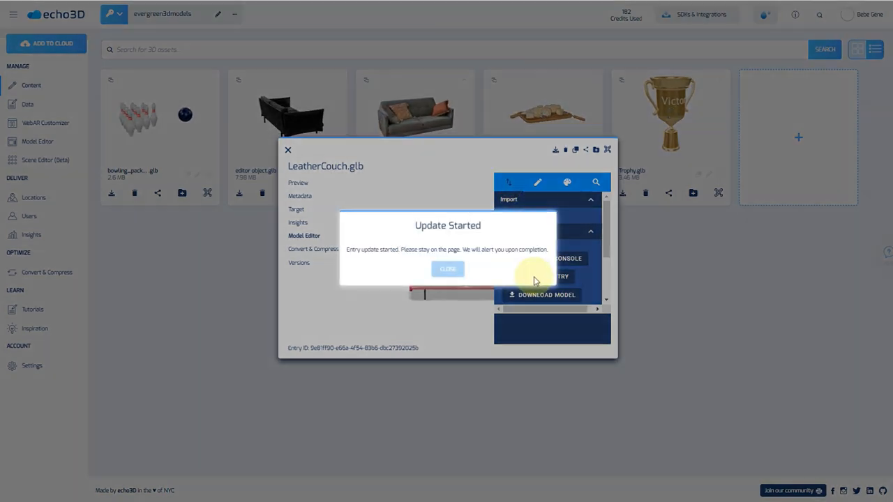
{"action": "left_click", "coordinate": [447, 271]}
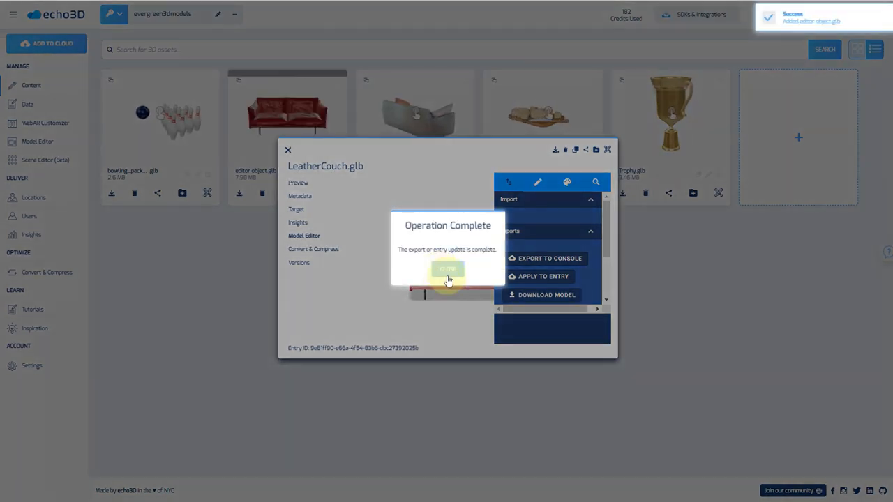
{"action": "left_click", "coordinate": [448, 271]}
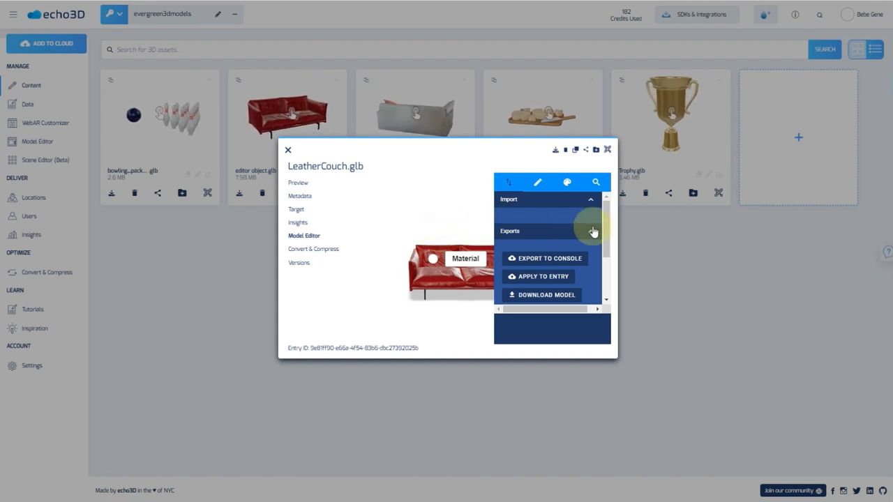
{"action": "left_click", "coordinate": [566, 183]}
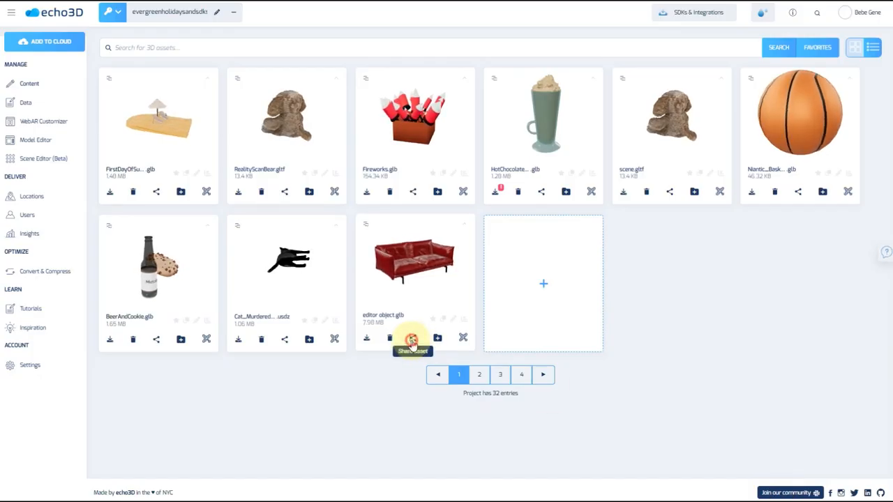
Copy editor object.glb's WebAR share URL and load it in a new browser tab
{"action": "left_click", "coordinate": [412, 340]}
{"action": "left_click", "coordinate": [444, 113]}
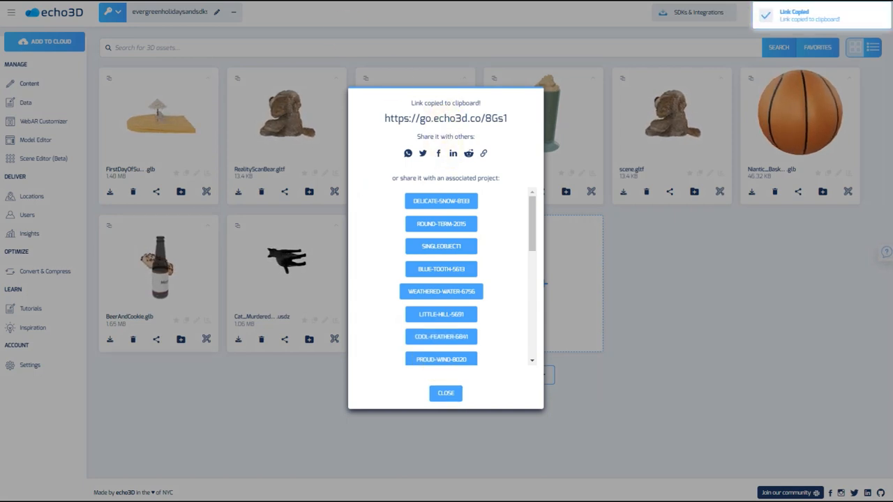
{"action": "key", "text": "ctrl+t"}
{"action": "key", "text": "ctrl+v"}
{"action": "key", "text": "Return"}
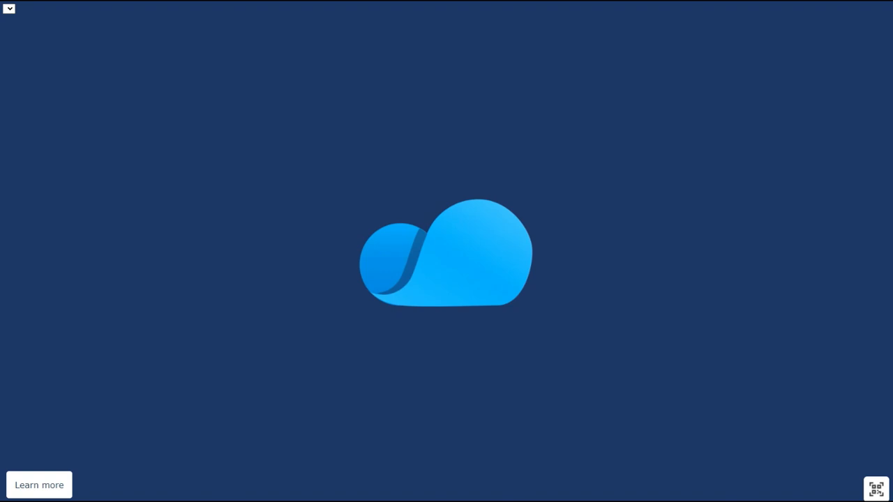
Switch the shared couch from Red Couch to Black Couch and rotate it to face the front
{"action": "left_click", "coordinate": [42, 8]}
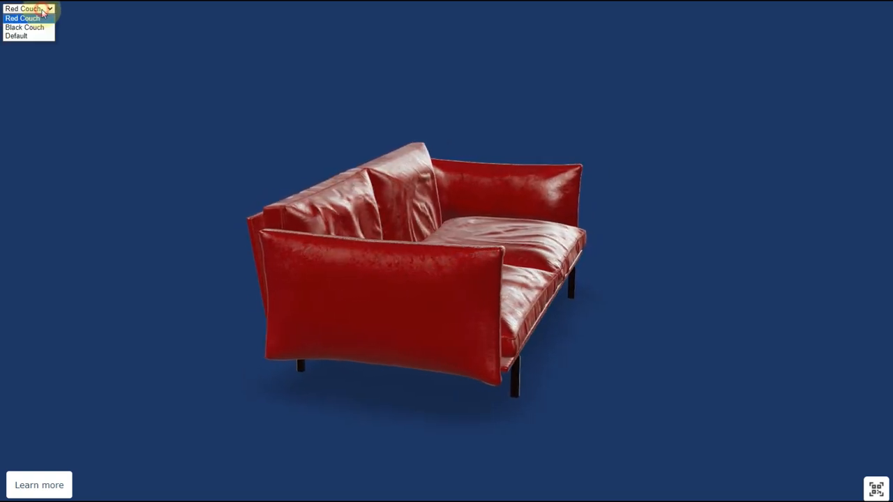
{"action": "left_click", "coordinate": [27, 27]}
{"action": "left_click_drag", "start_coordinate": [456, 284], "coordinate": [349, 255]}
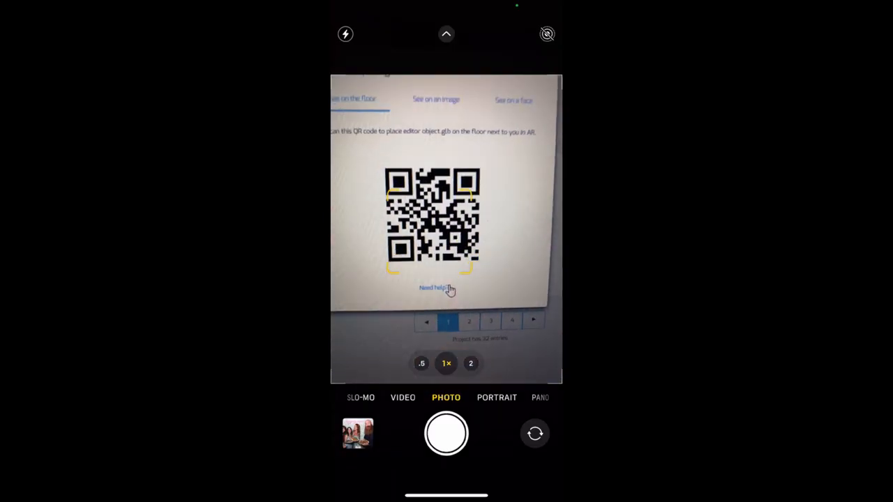
Open the scanned WebAR link, switch the couch to Black Couch, rotate it, and export to console
{"action": "left_click", "coordinate": [443, 285]}
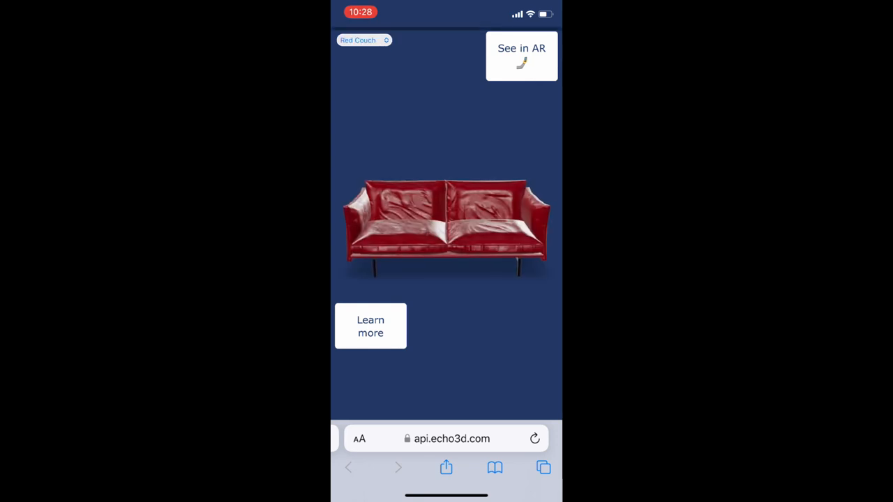
{"action": "left_click", "coordinate": [363, 40]}
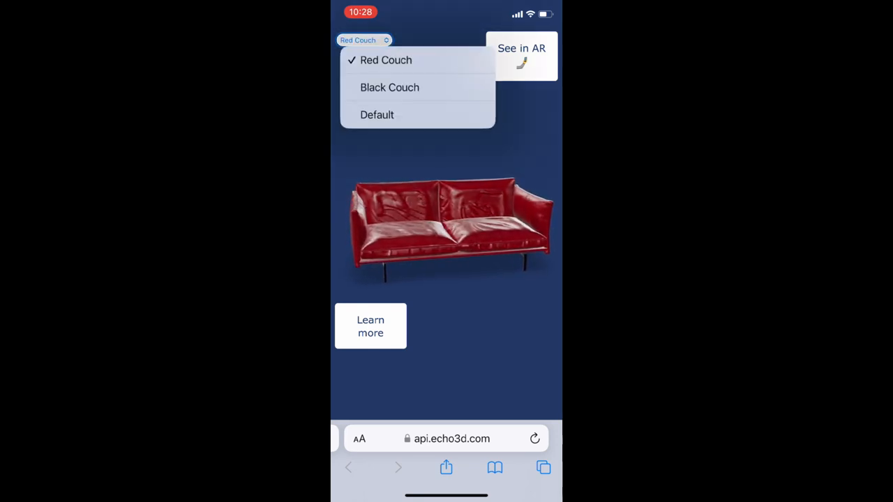
{"action": "left_click", "coordinate": [389, 86]}
{"action": "left_click_drag", "start_coordinate": [434, 222], "coordinate": [463, 226]}
{"action": "left_click", "coordinate": [542, 263]}
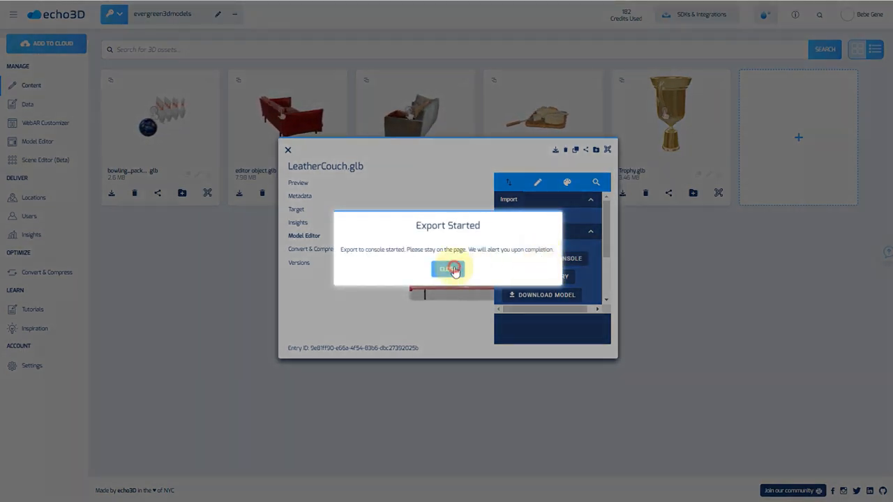
Finish the console export as editor object.glb, then download the edited couch as model.zip
{"action": "left_click", "coordinate": [450, 269]}
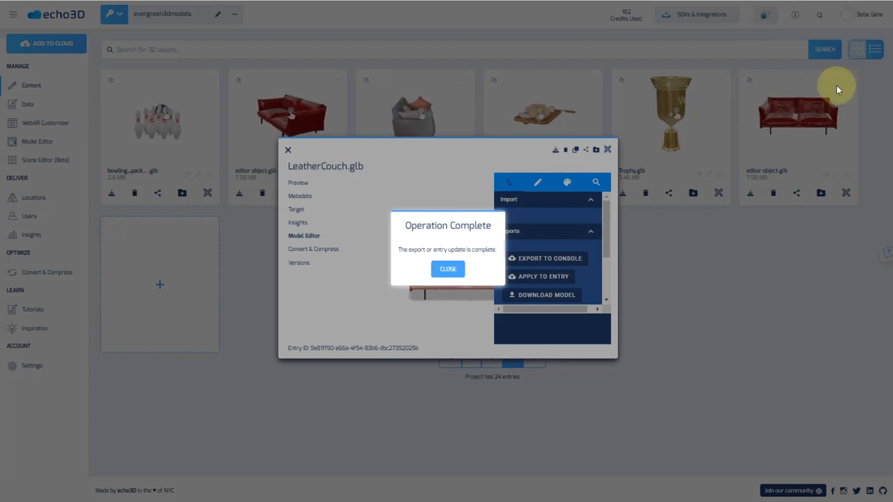
{"action": "left_click", "coordinate": [448, 269]}
{"action": "left_click", "coordinate": [545, 300]}
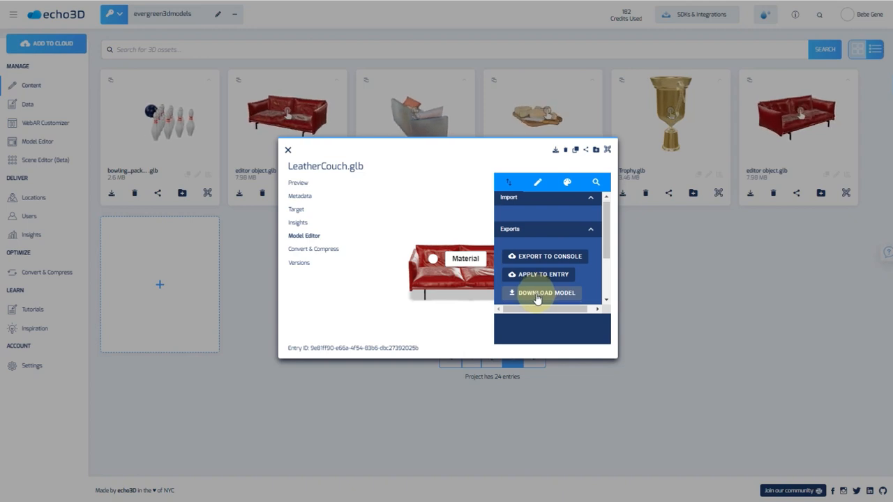
{"action": "scroll", "coordinate": [536, 293], "scroll_direction": "down", "scroll_amount": 2}
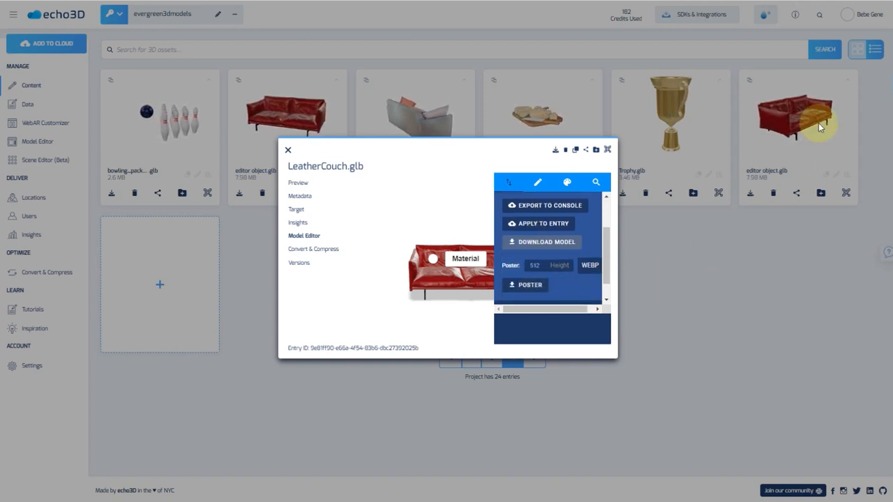
{"action": "left_click", "coordinate": [818, 1]}
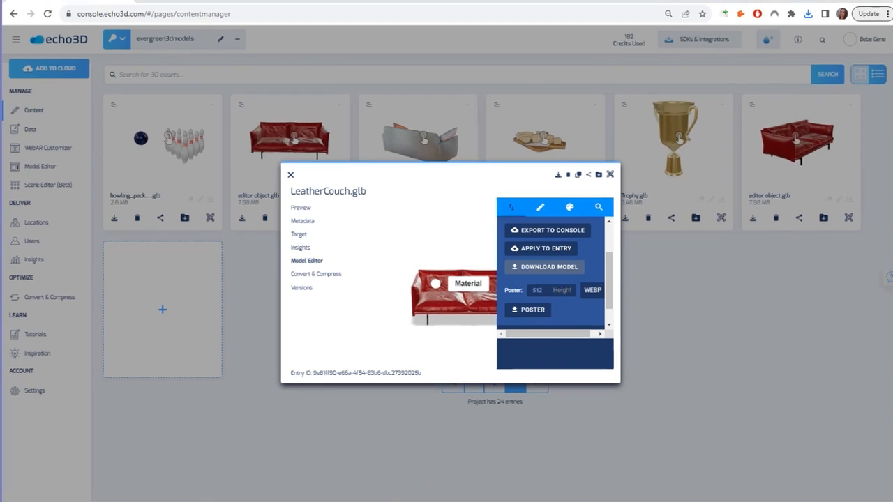
Confirm model.zip downloaded, then view the couch's glTF JSON showing THREE.GLTFExporter and AuxScene
{"action": "left_click", "coordinate": [805, 16]}
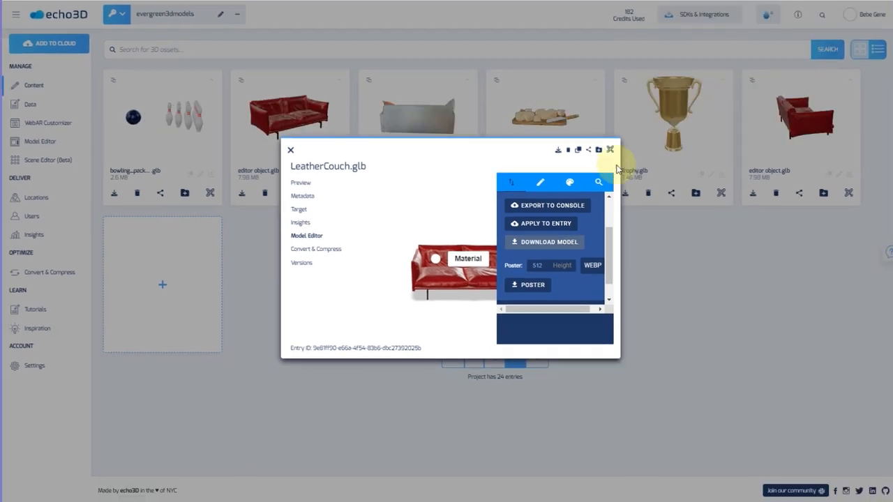
{"action": "left_click", "coordinate": [596, 203]}
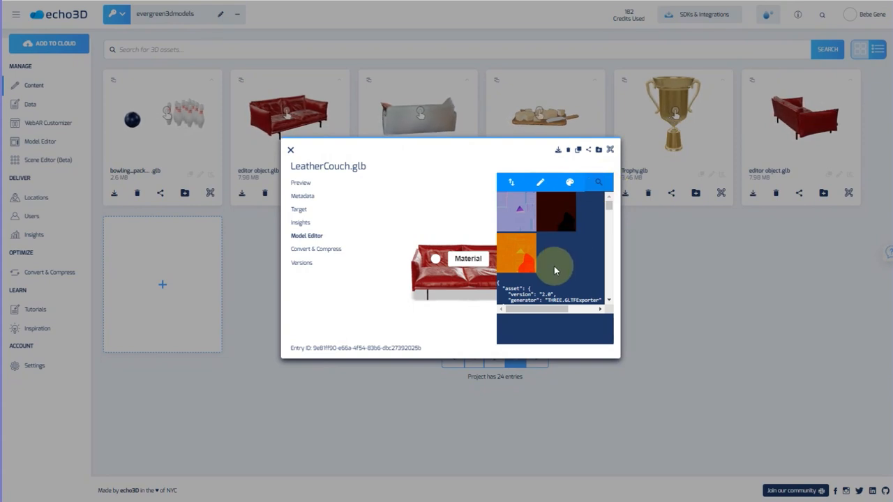
{"action": "scroll", "coordinate": [553, 273], "scroll_direction": "down", "scroll_amount": 3}
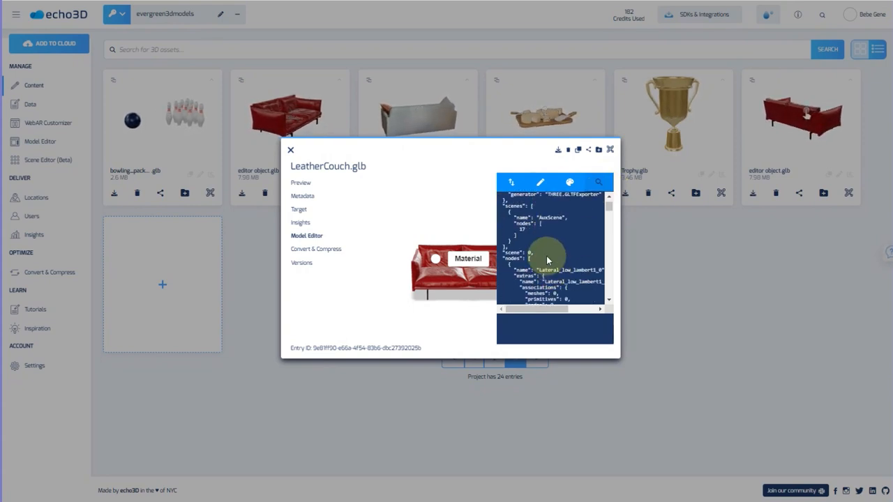